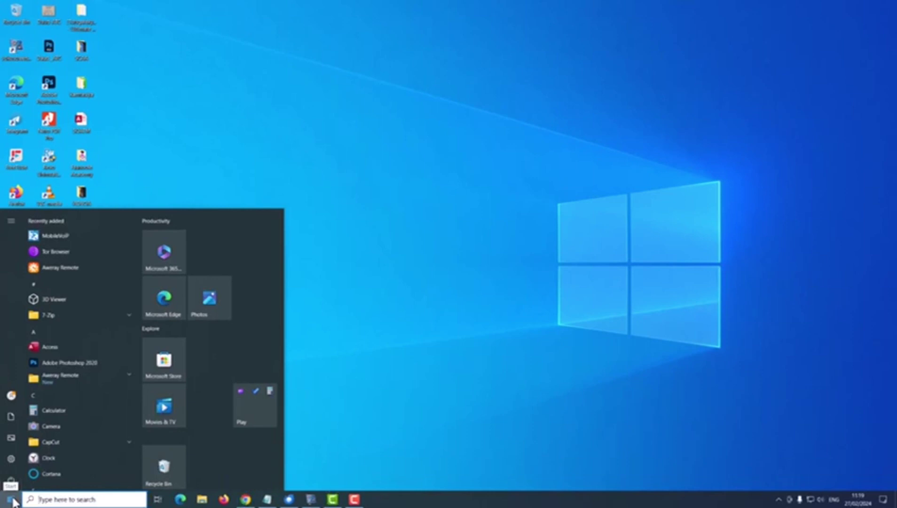
- Open the system's About page and check the system type in the device specifications
right_click(12, 500)
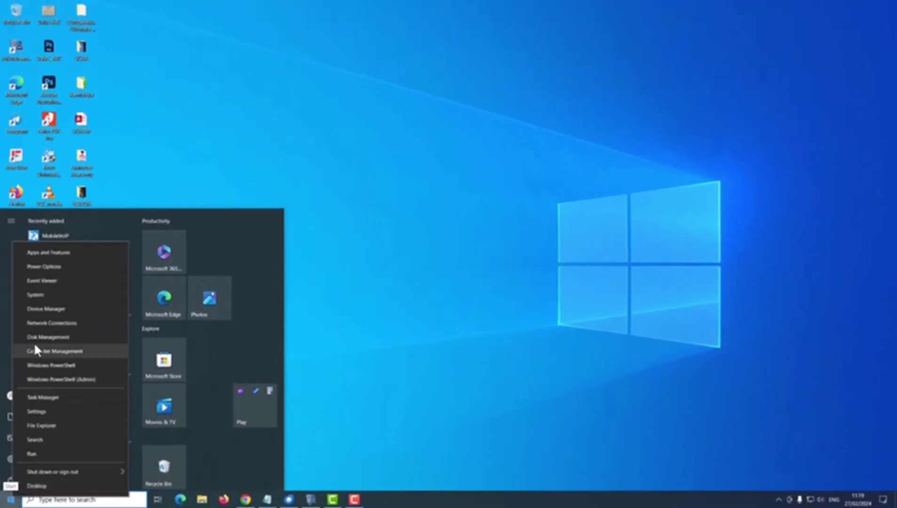
left_click(37, 296)
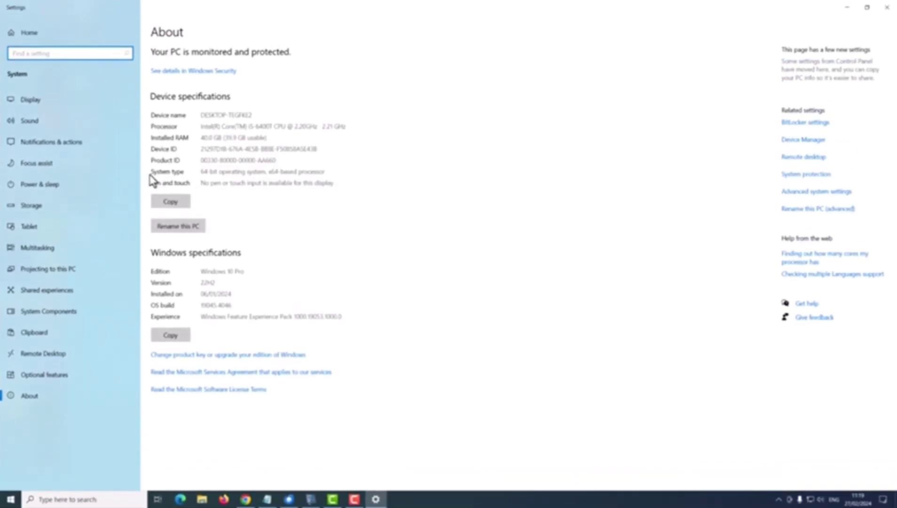
left_click_drag(202, 171, 236, 173)
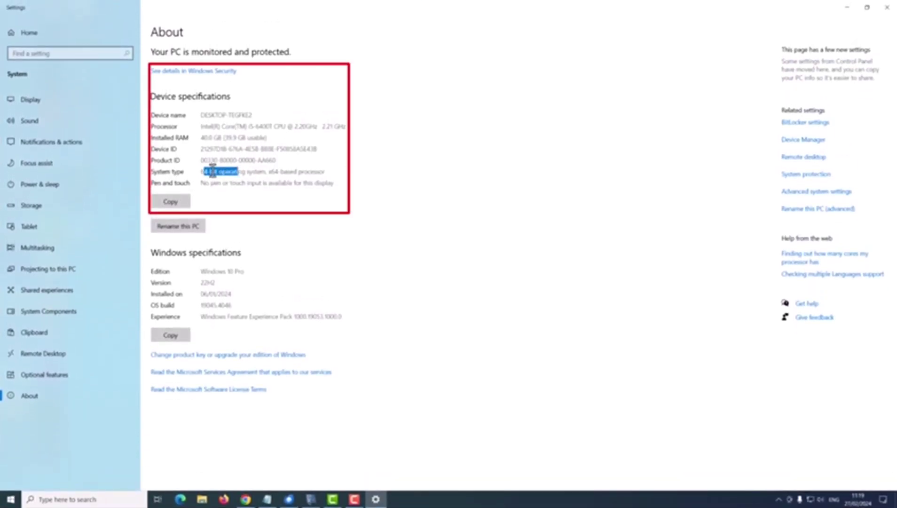
left_click(234, 121)
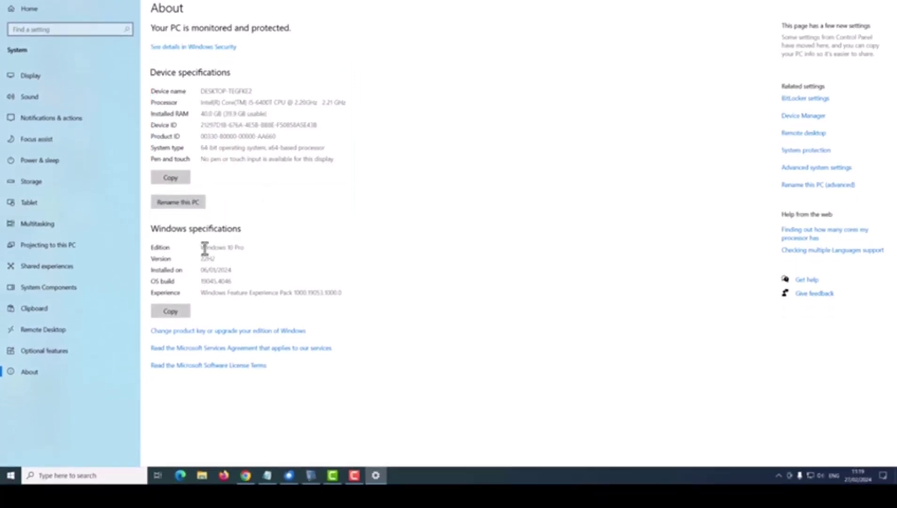
- Check the edition and version in the Windows specifications, copy those specifications, and close Settings
left_click_drag(202, 271, 244, 271)
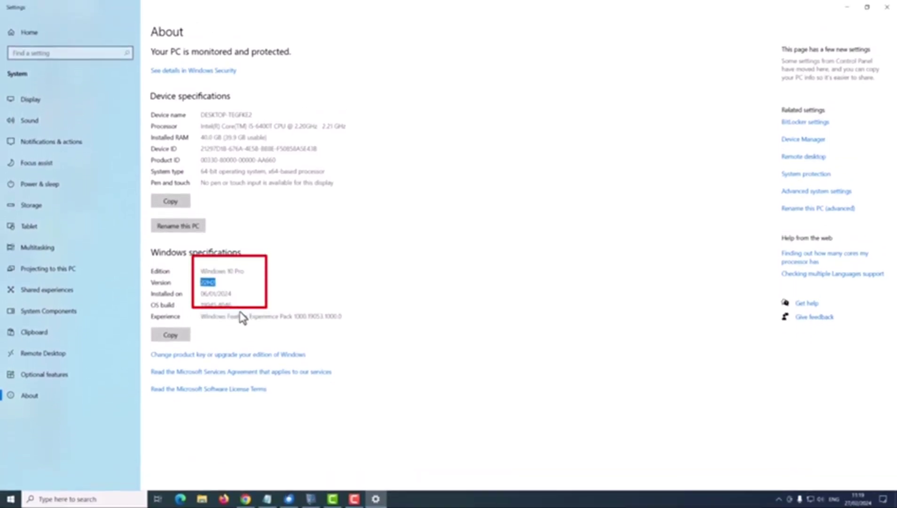
left_click(241, 329)
left_click(172, 336)
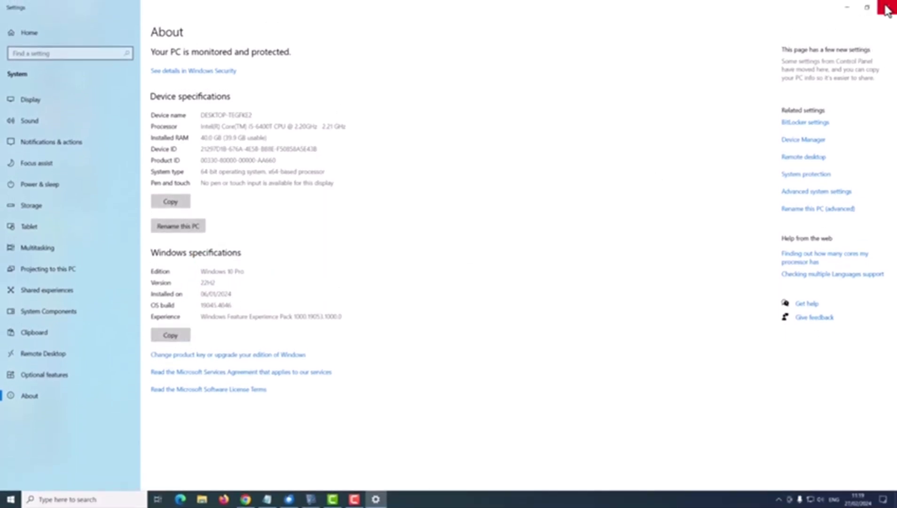
left_click(887, 8)
- Search for notepad and open a blank Notepad document
left_click(100, 499)
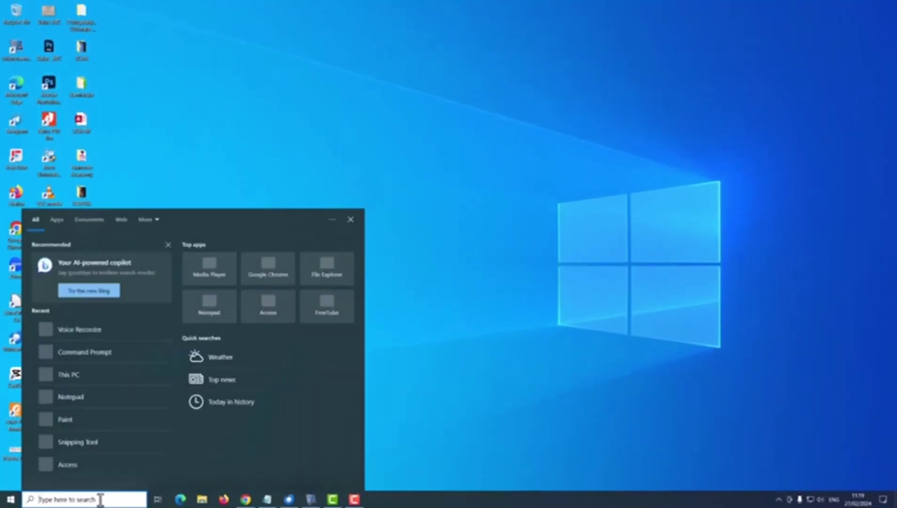
type("notepad")
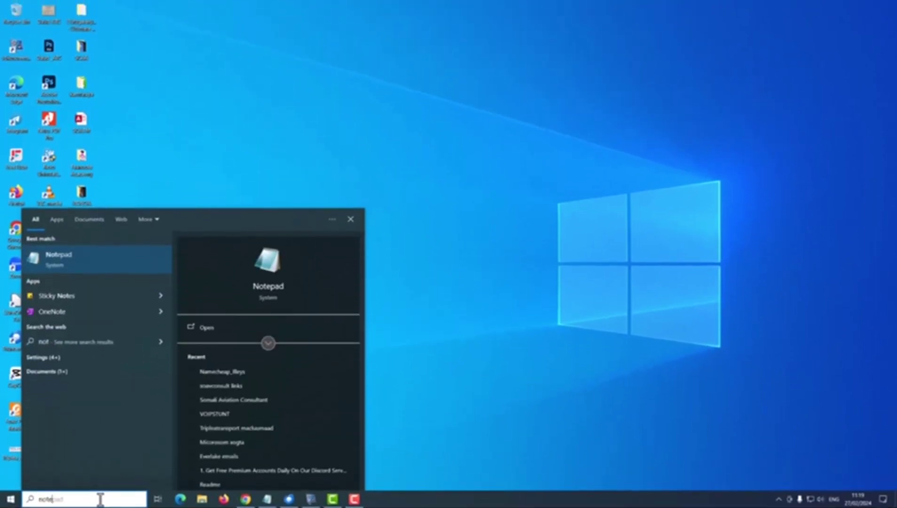
key("Return")
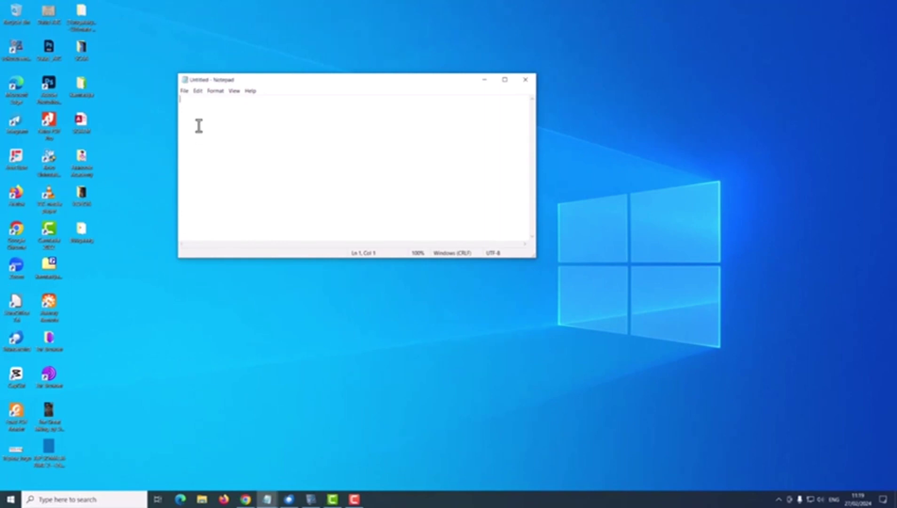
- Try to paste the copied specifications into the blank Notepad document
left_click(197, 92)
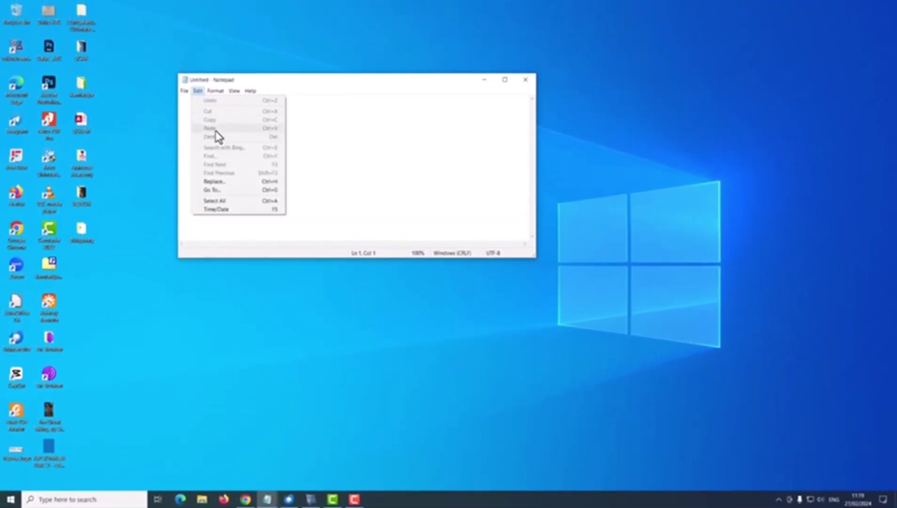
left_click(213, 337)
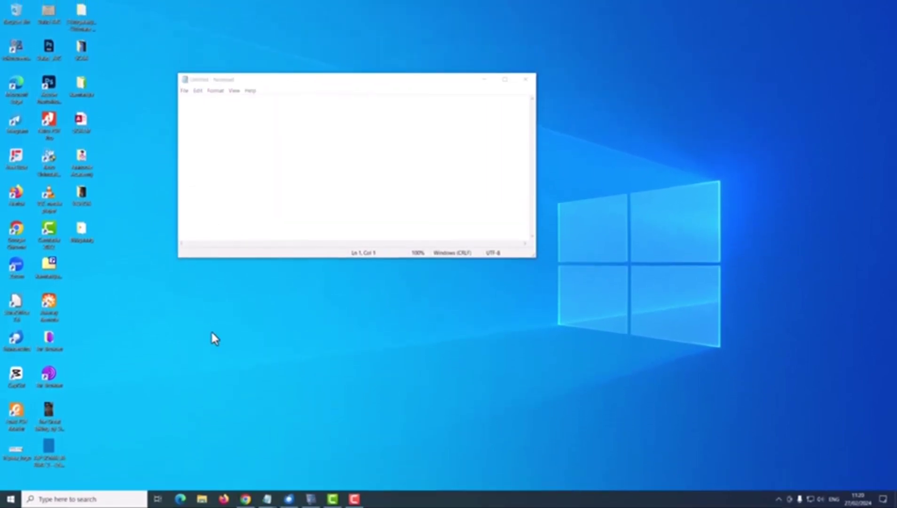
left_click(248, 164)
right_click(249, 165)
left_click(223, 205)
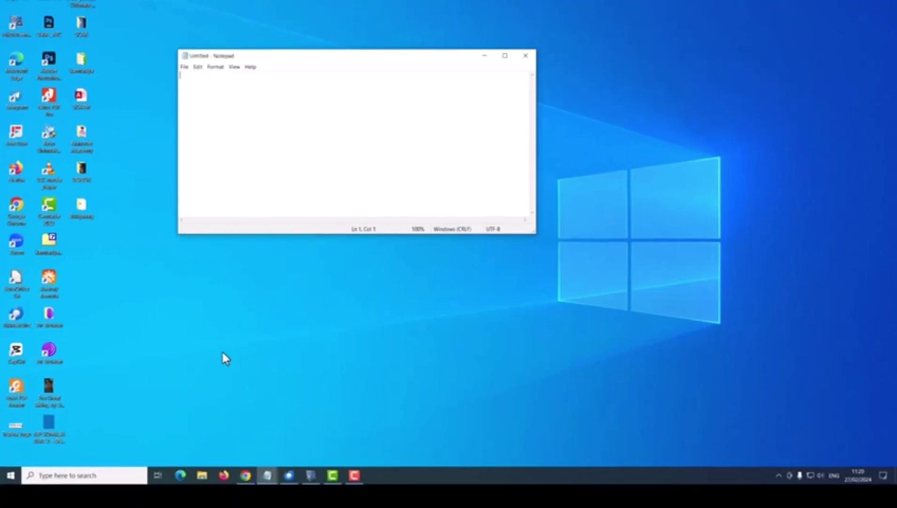
- Reopen the system's About page and copy the device specifications
right_click(6, 502)
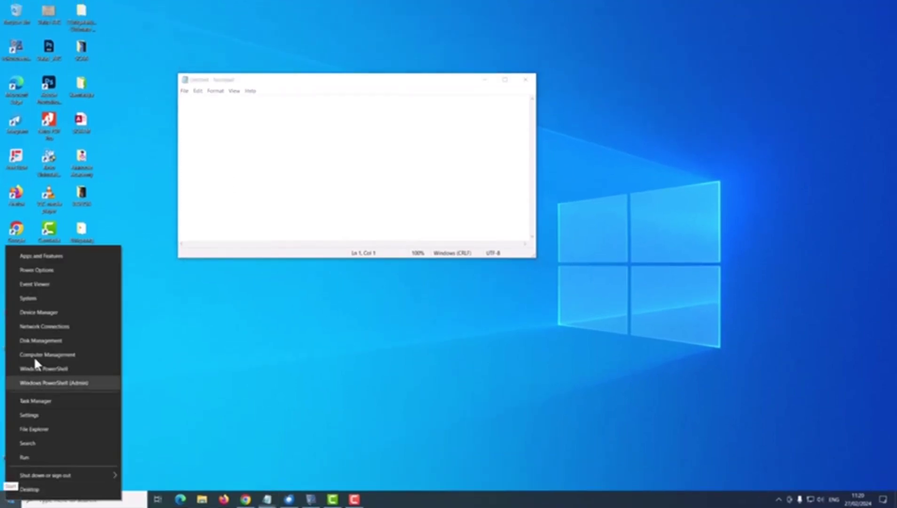
left_click(36, 296)
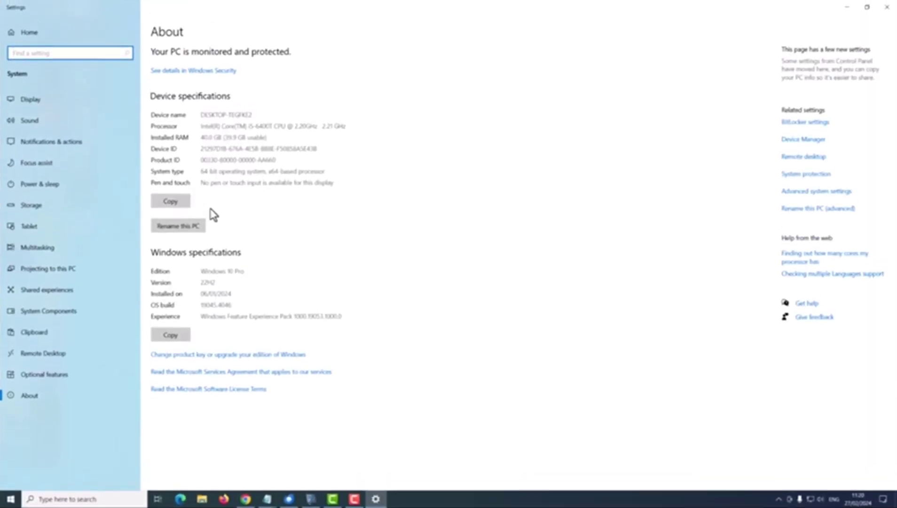
left_click(177, 205)
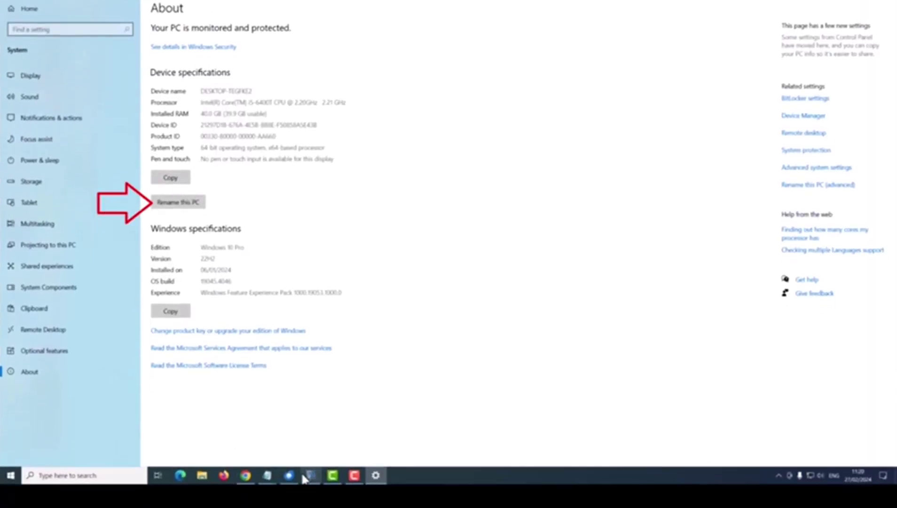
- Switch to the empty Notepad document and paste the copied device specifications into it
mouse_move(267, 499)
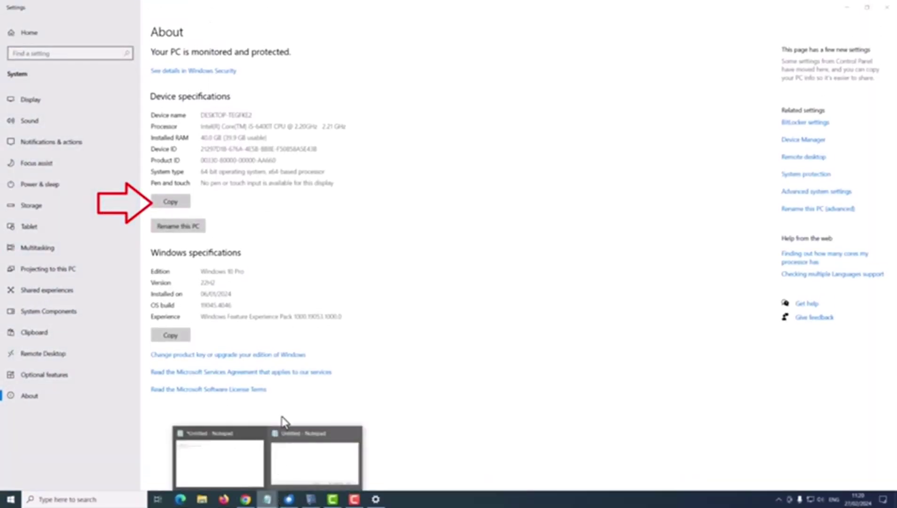
left_click(307, 465)
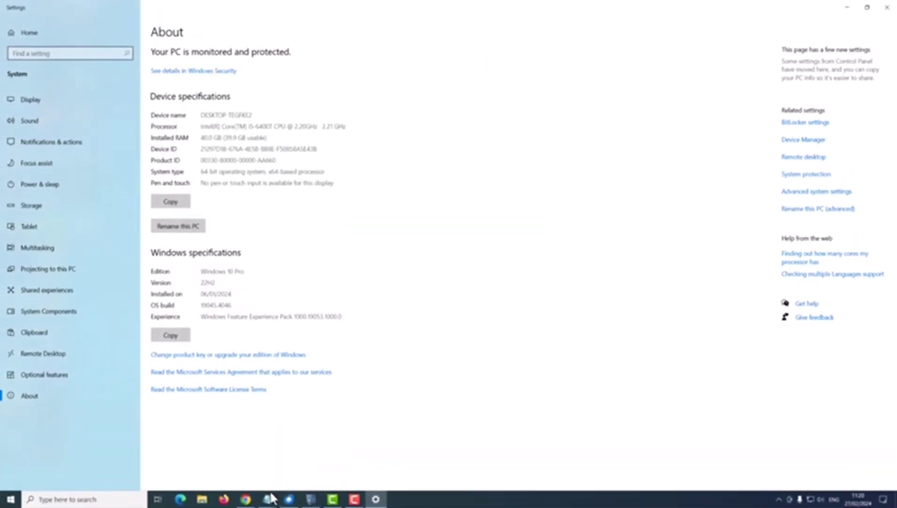
mouse_move(269, 498)
left_click(301, 456)
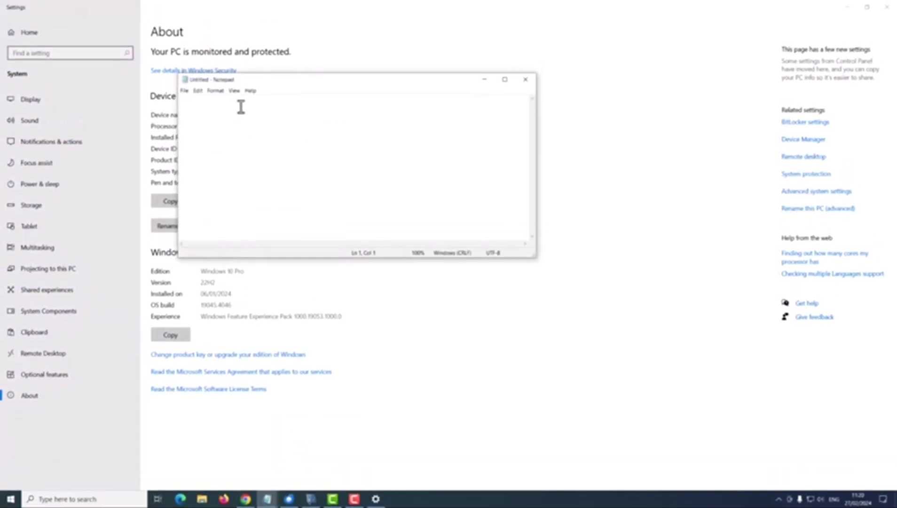
left_click(198, 91)
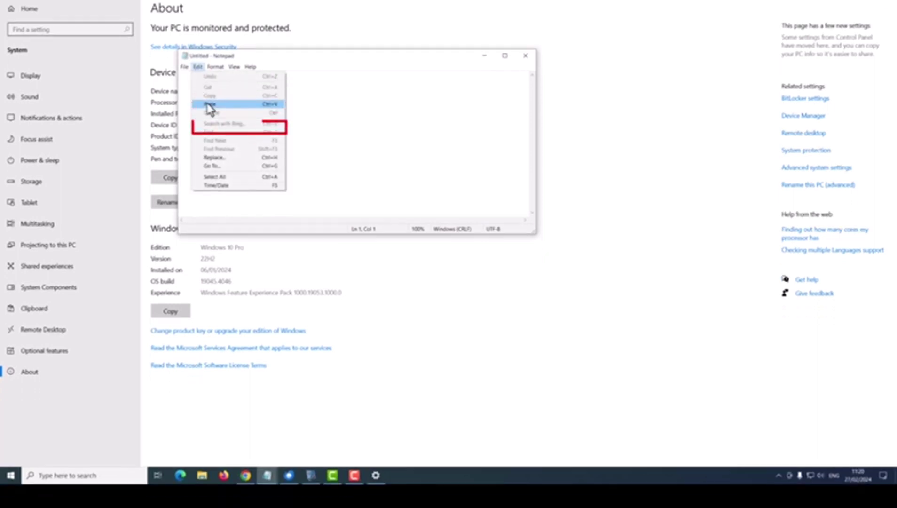
left_click(209, 104)
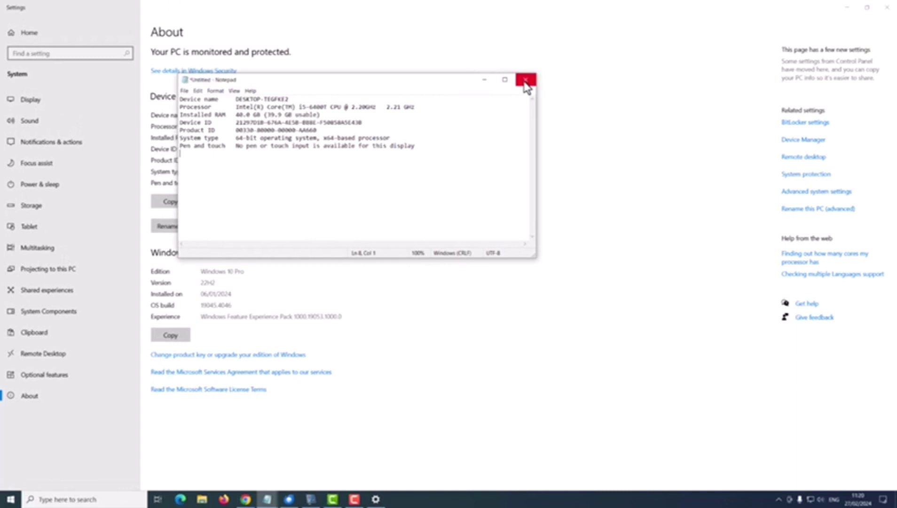
- Close the Notepad document without saving, review the system type, installed RAM and processor on the About page, and close Settings
left_click(525, 83)
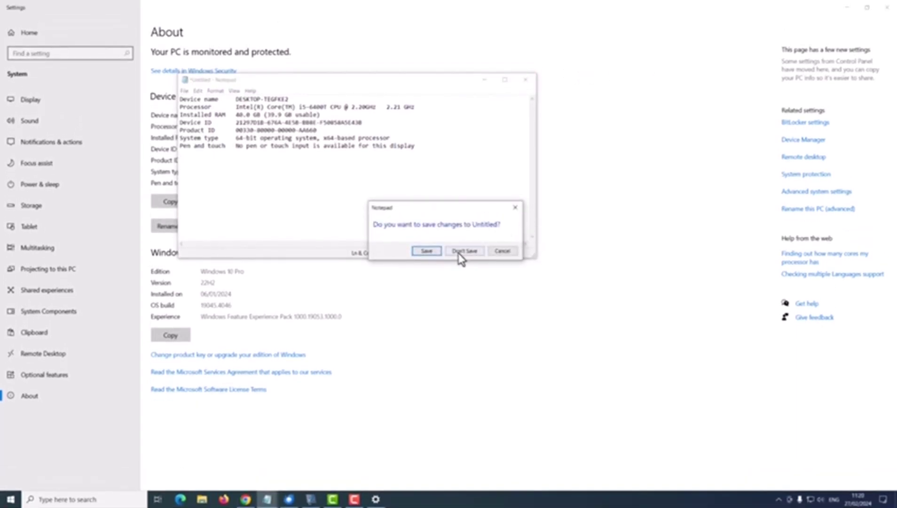
left_click(461, 252)
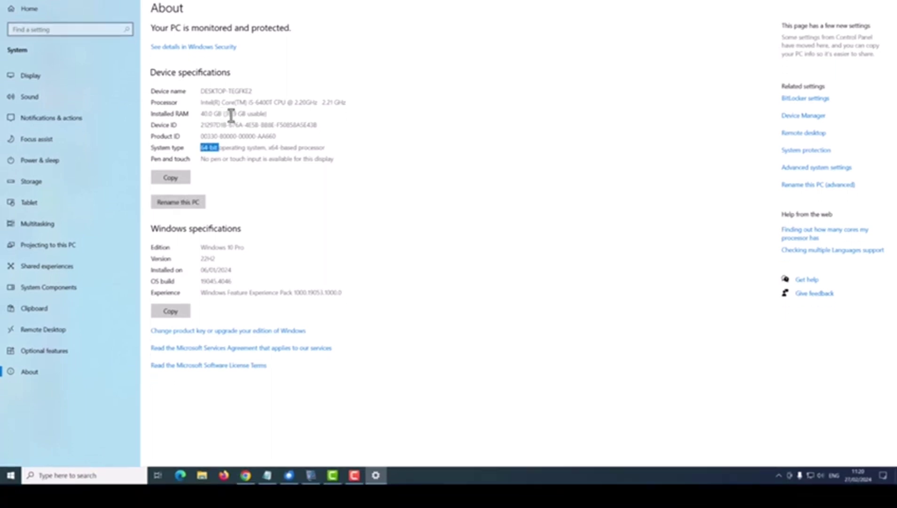
left_click_drag(229, 137, 200, 137)
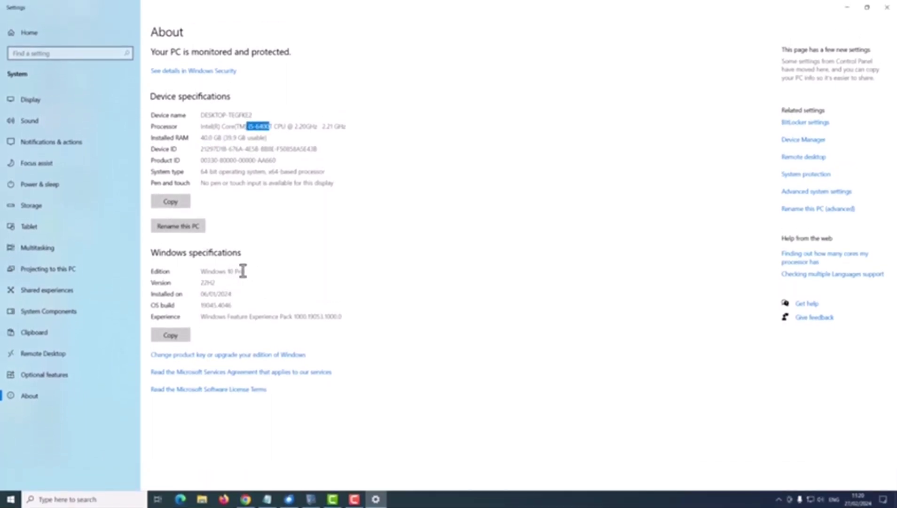
left_click(886, 7)
- Search for pc, open the properties of This PC, and review its device specifications
left_click(87, 500)
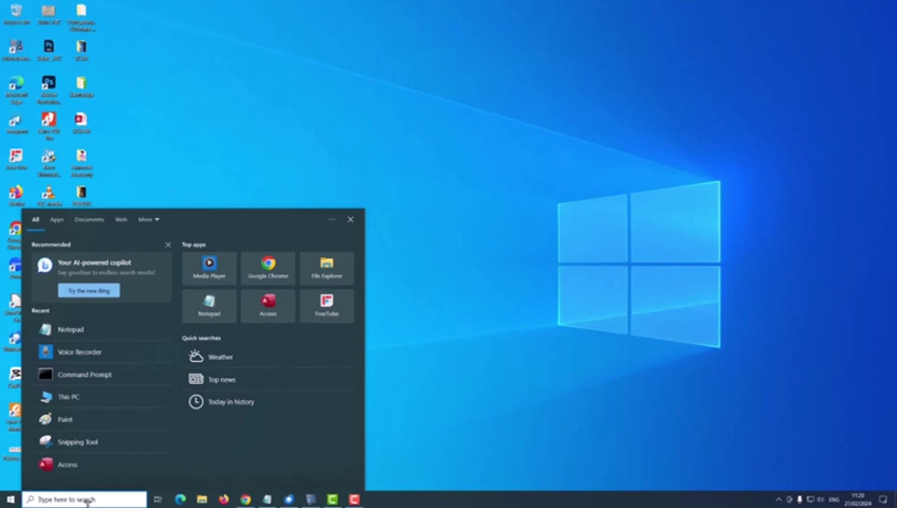
type("pc")
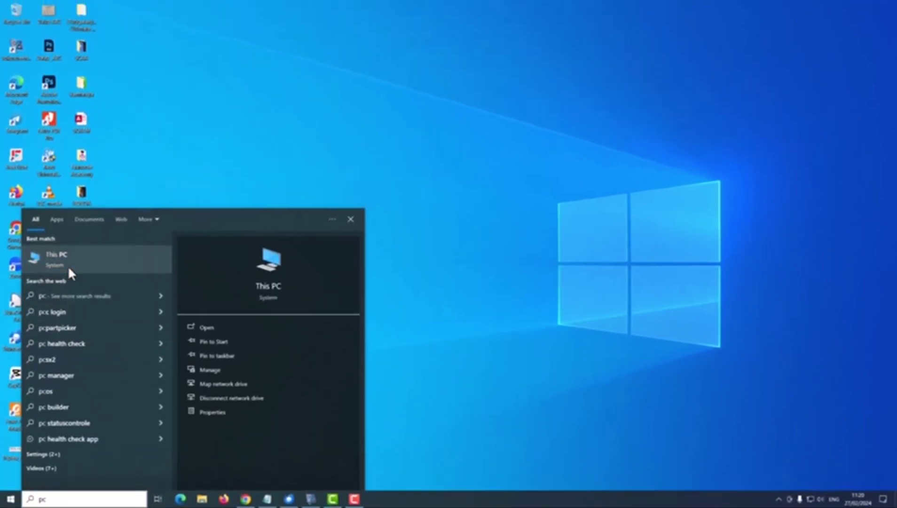
right_click(69, 267)
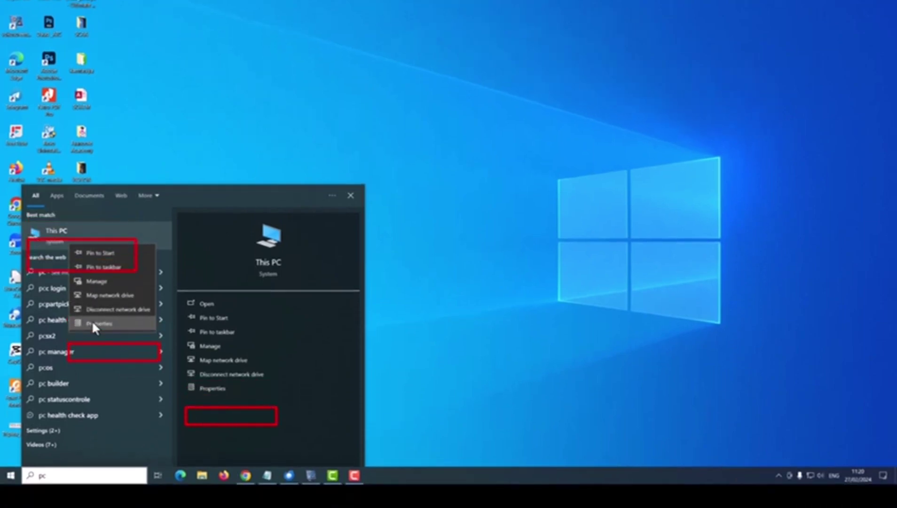
left_click(214, 410)
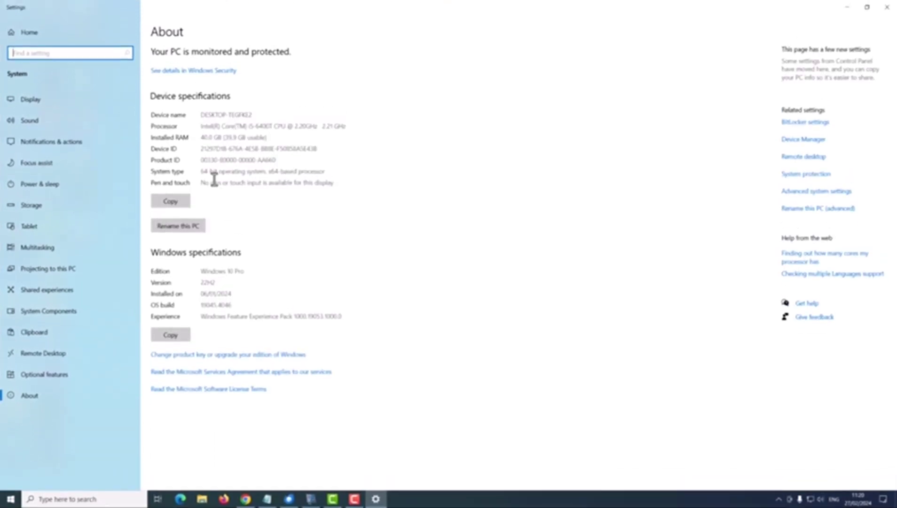
left_click_drag(334, 137, 214, 146)
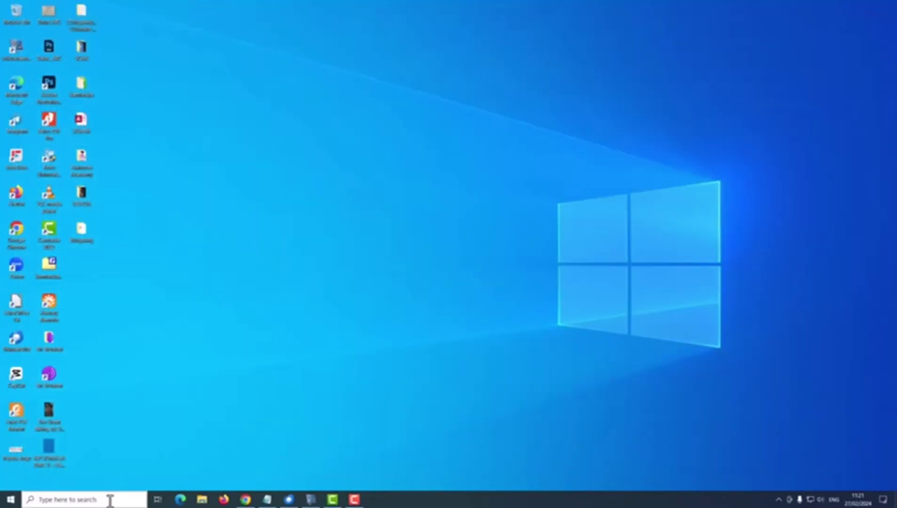
- Run winver, move the About Windows dialog toward the screen's centre to read the Windows version, and close it
left_click(110, 499)
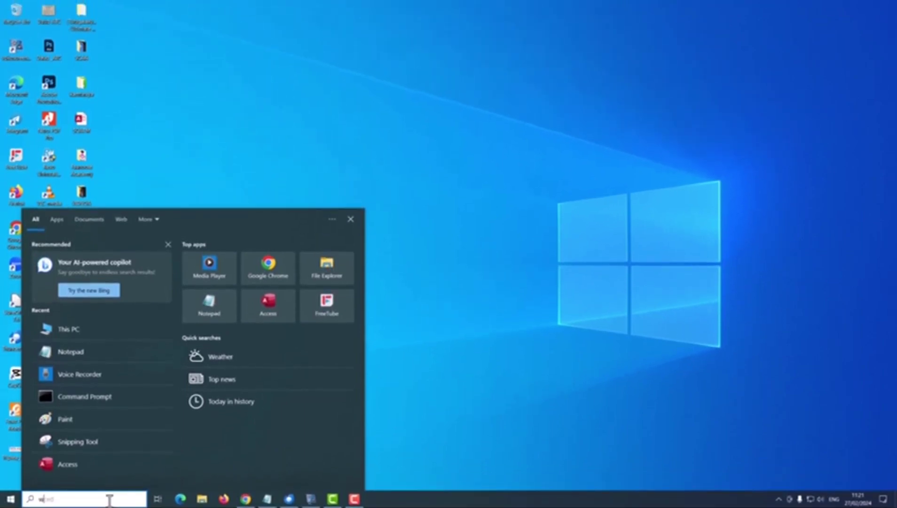
type("winver")
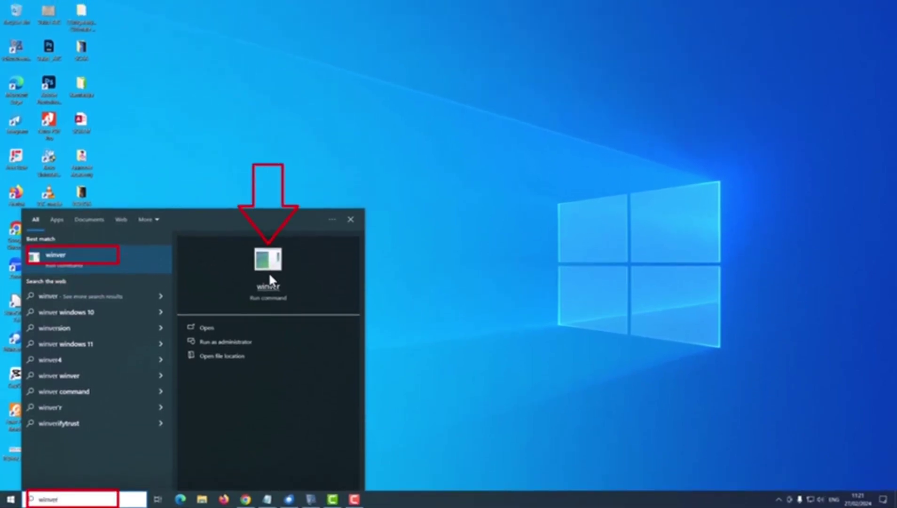
left_click(269, 263)
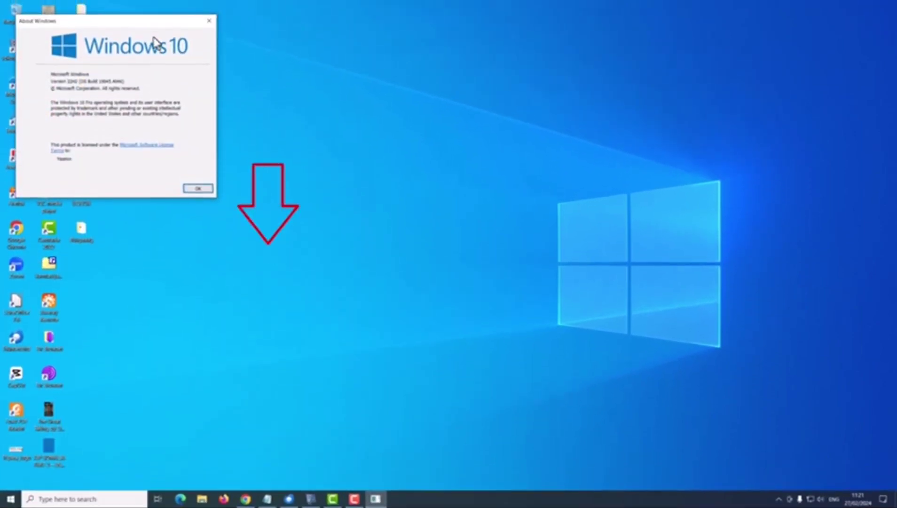
left_click_drag(140, 24, 364, 179)
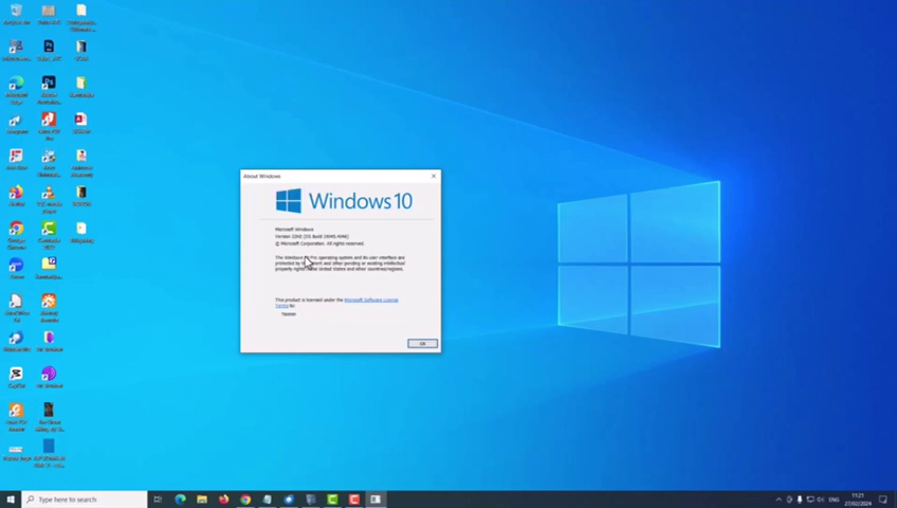
left_click(422, 344)
- Search for cmd and open Command Prompt as administrator
left_click(125, 502)
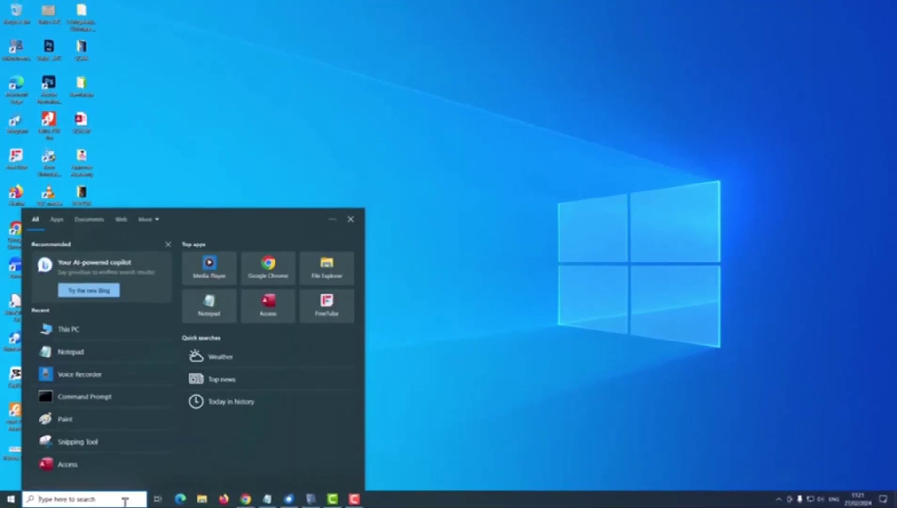
type("cmd")
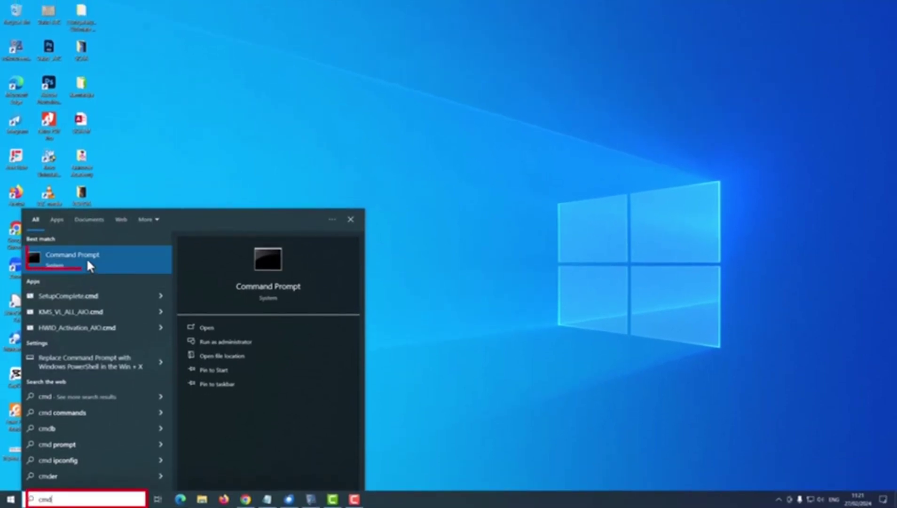
right_click(90, 266)
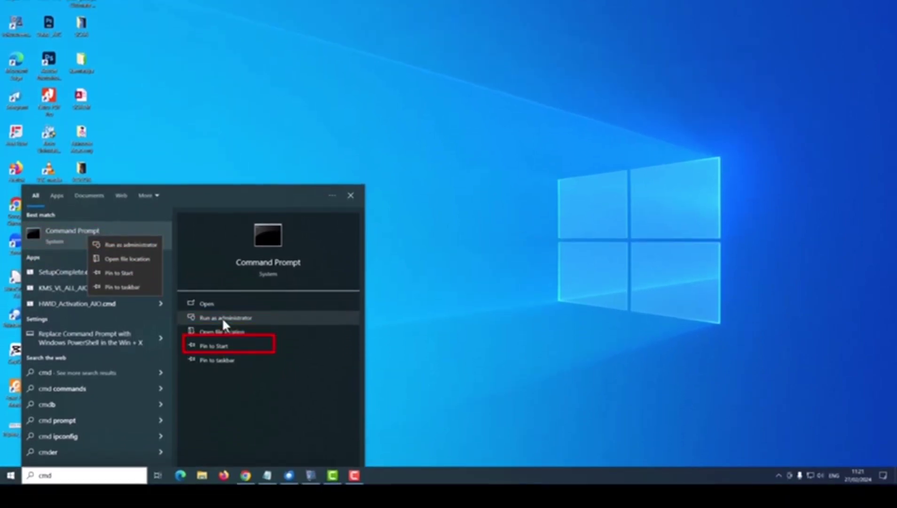
left_click(223, 318)
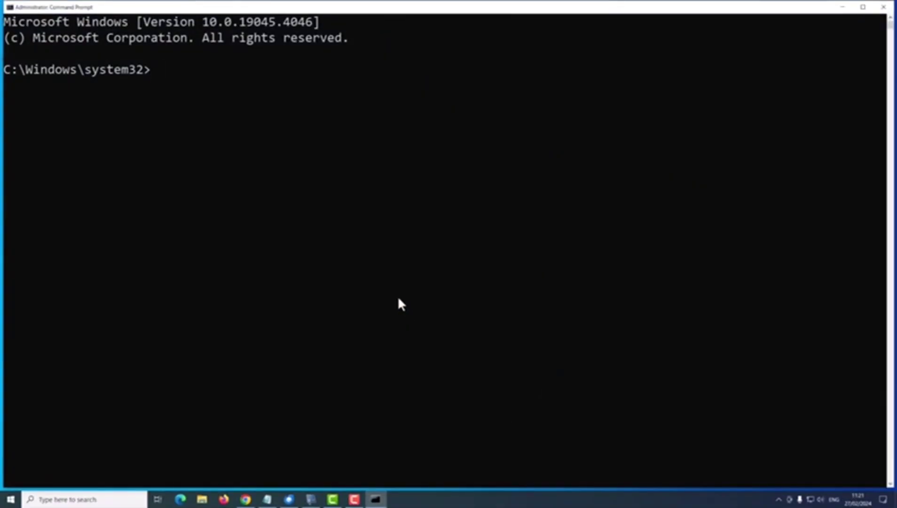
- Run the systeminfo command in the administrator Command Prompt
type("sys")
type("tem")
type("inf")
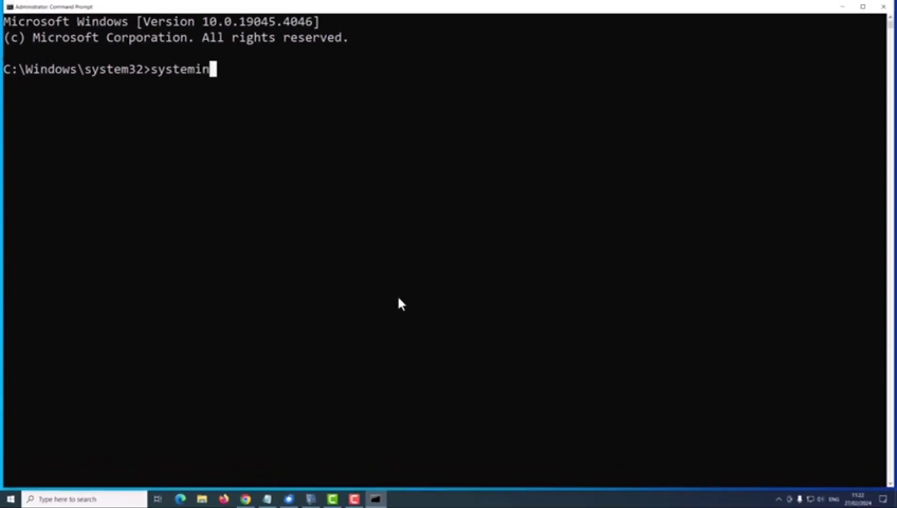
type("o")
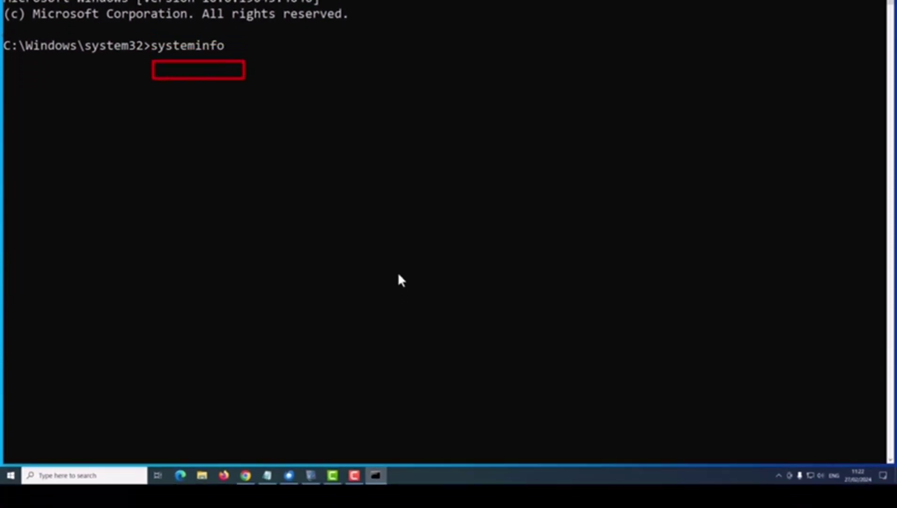
key("Return")
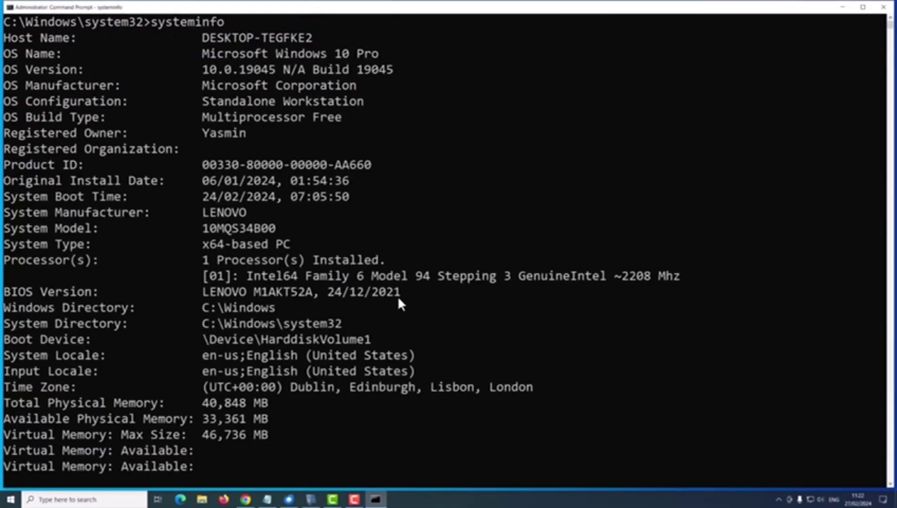
- Return to the start of the systeminfo output and highlight the OS name, OS version, OS configuration and registered owner values for reading
scroll(241, 292, "up", 9)
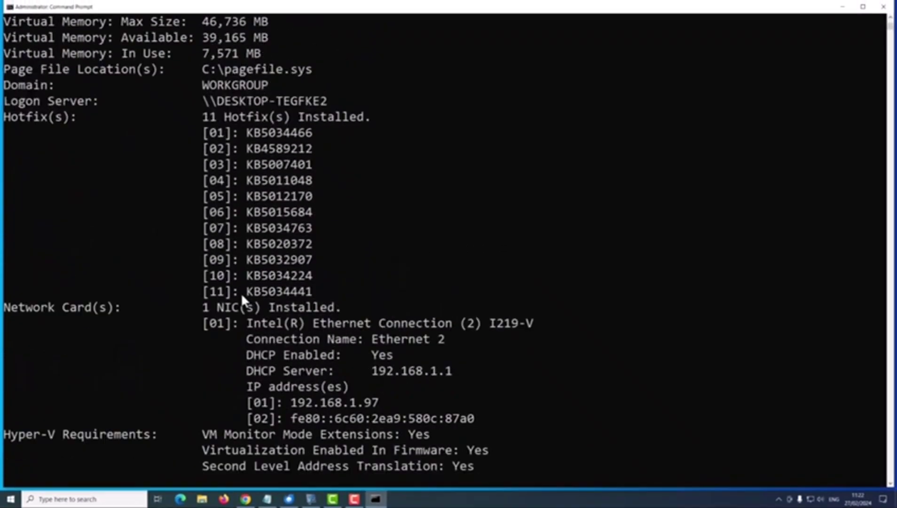
scroll(286, 254, "up", 3)
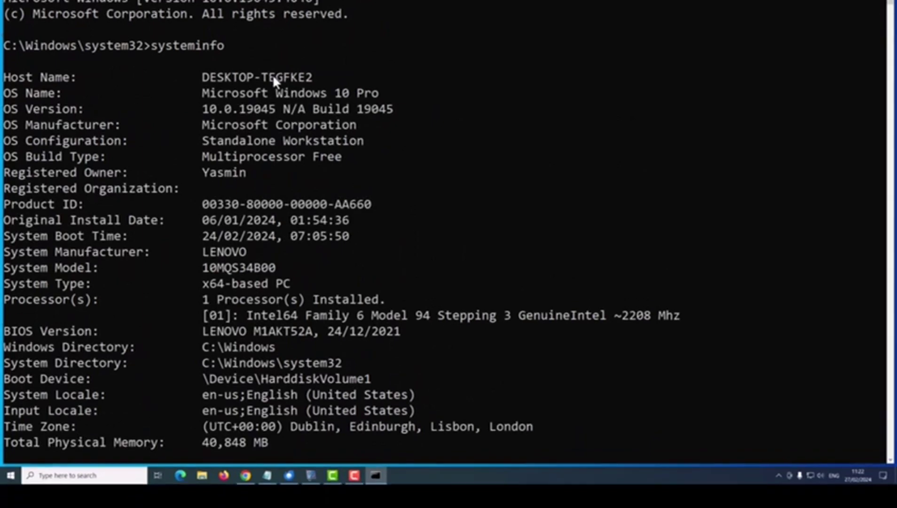
left_click_drag(203, 114, 363, 120)
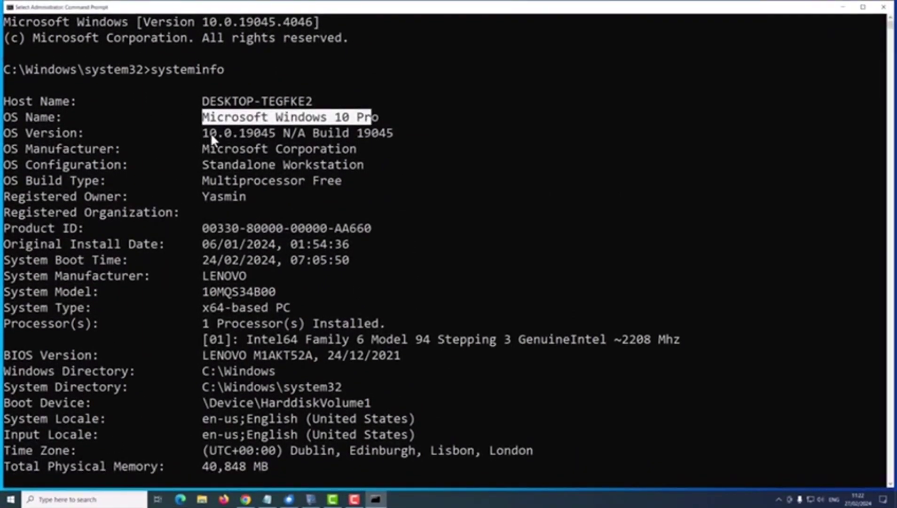
left_click_drag(204, 133, 389, 147)
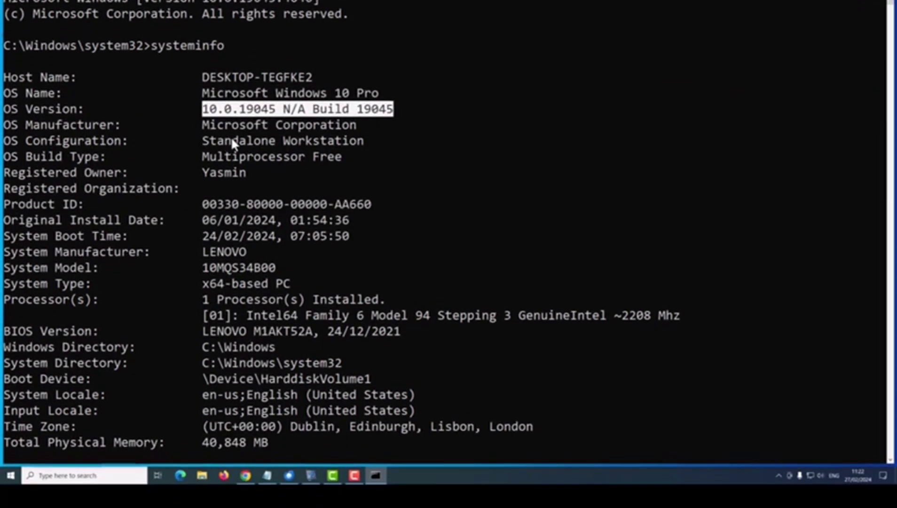
left_click_drag(240, 164, 252, 164)
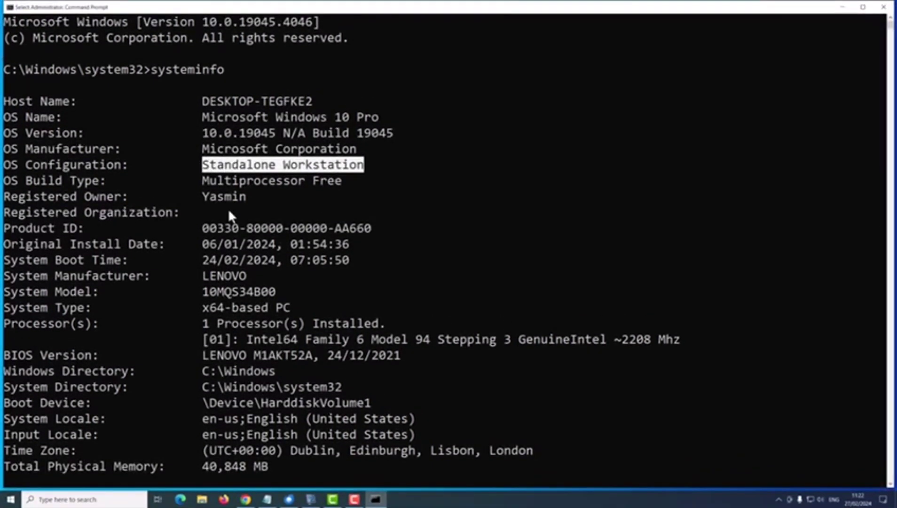
left_click(221, 228)
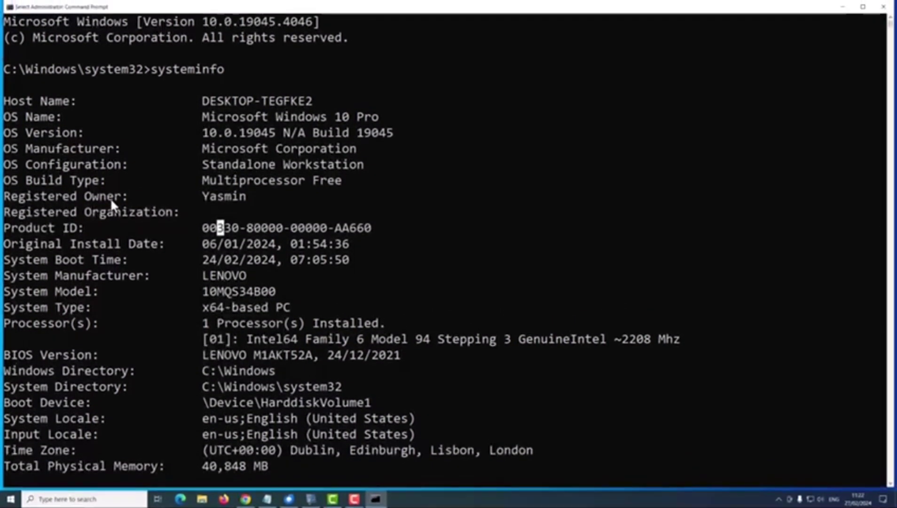
left_click_drag(243, 197, 260, 197)
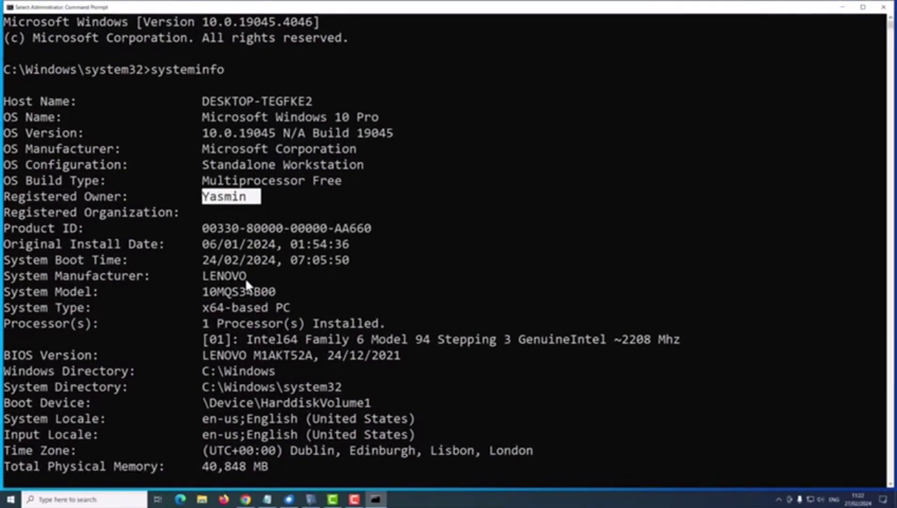
- Highlight the system manufacturer and system type values in the systeminfo output, and examine the memory entries below them
left_click_drag(245, 278, 197, 278)
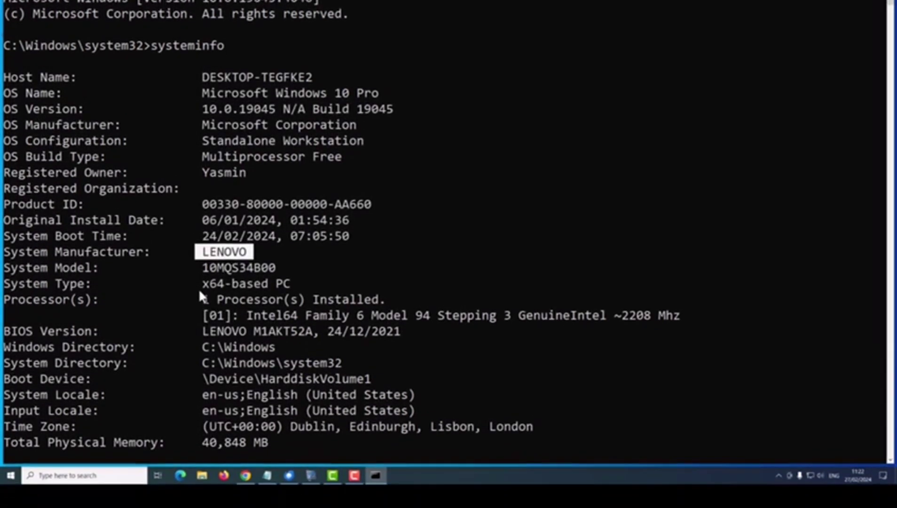
left_click_drag(203, 308, 286, 314)
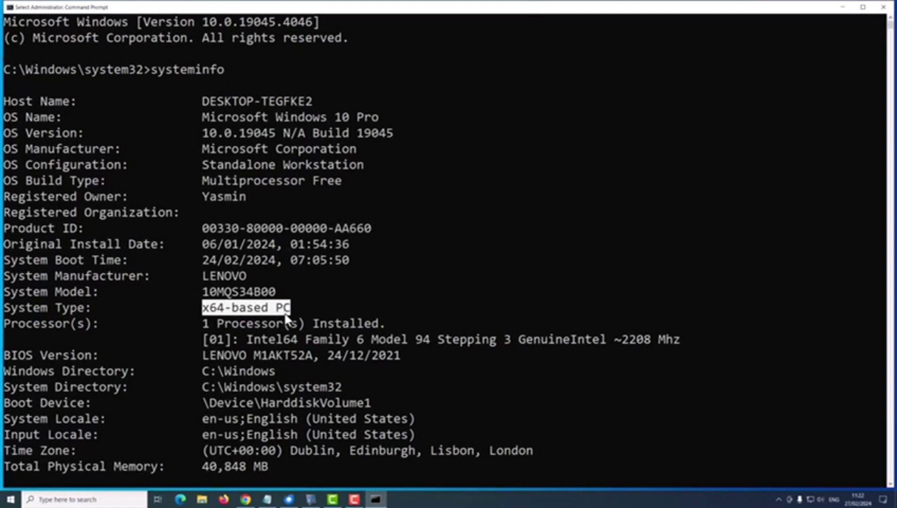
left_click(95, 308)
scroll(264, 369, "down", 3)
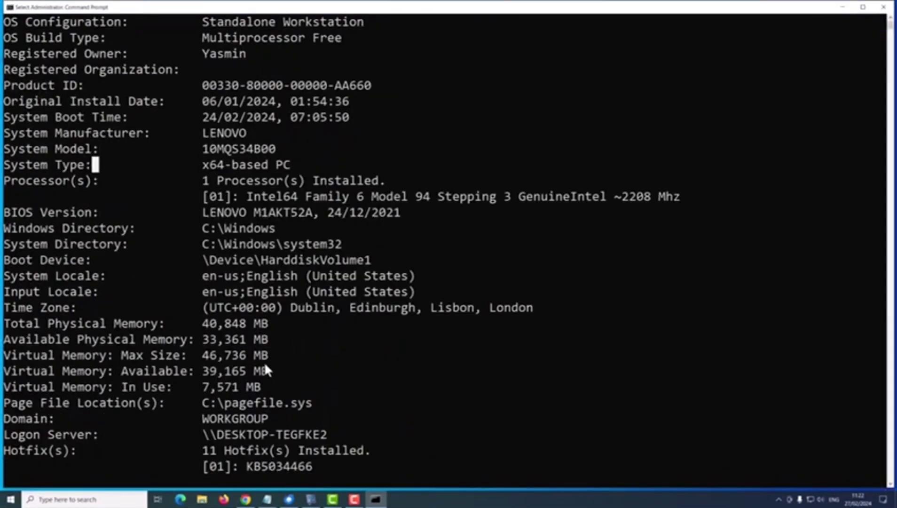